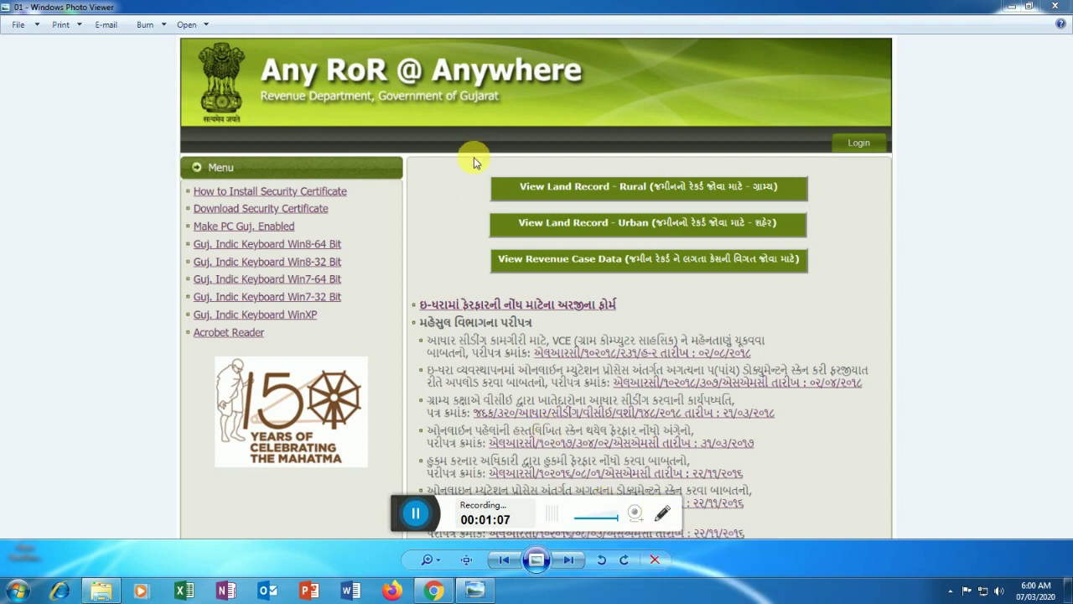
Step: Outline the View Land Record links, the Menu links, the circulars list and Login with red rectangles
mouse_move(663, 520)
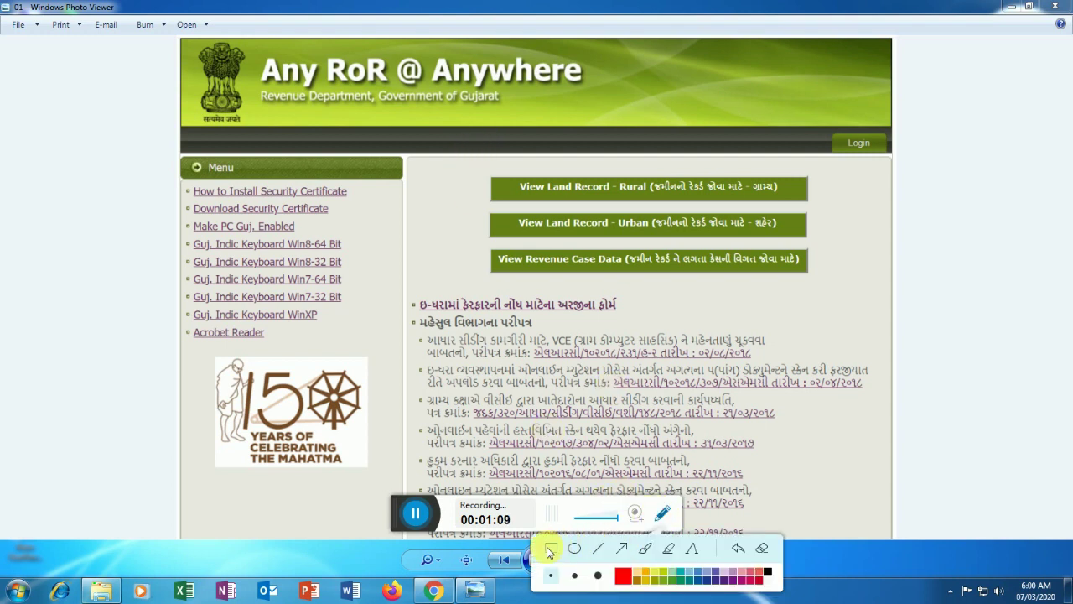
drag(466, 164, 813, 291)
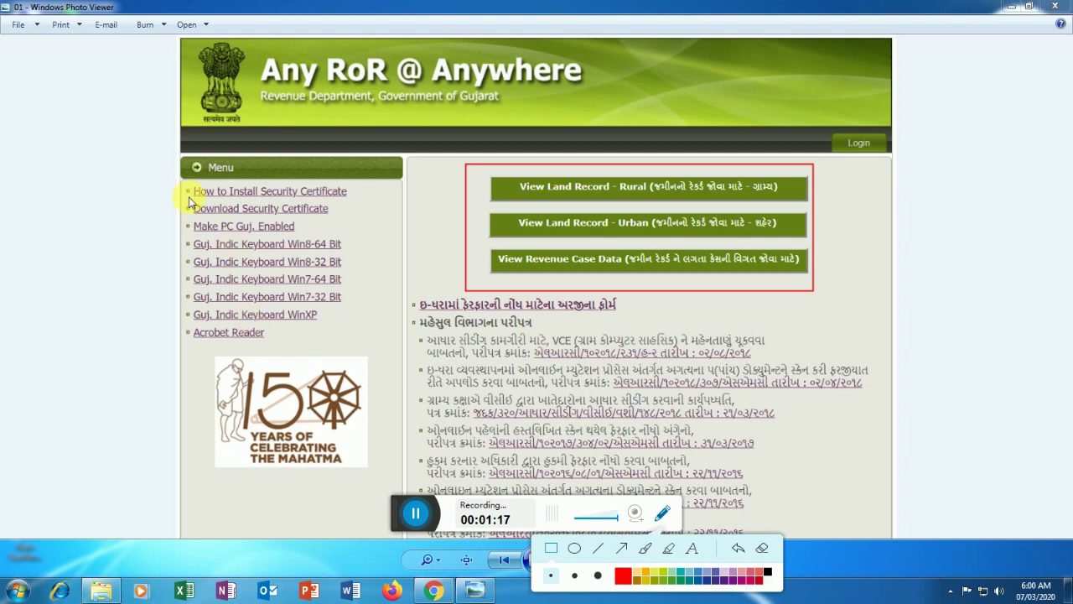
mouse_move(173, 178)
mouse_down()
mouse_move(277, 243)
mouse_move(367, 366)
mouse_move(386, 359)
mouse_up()
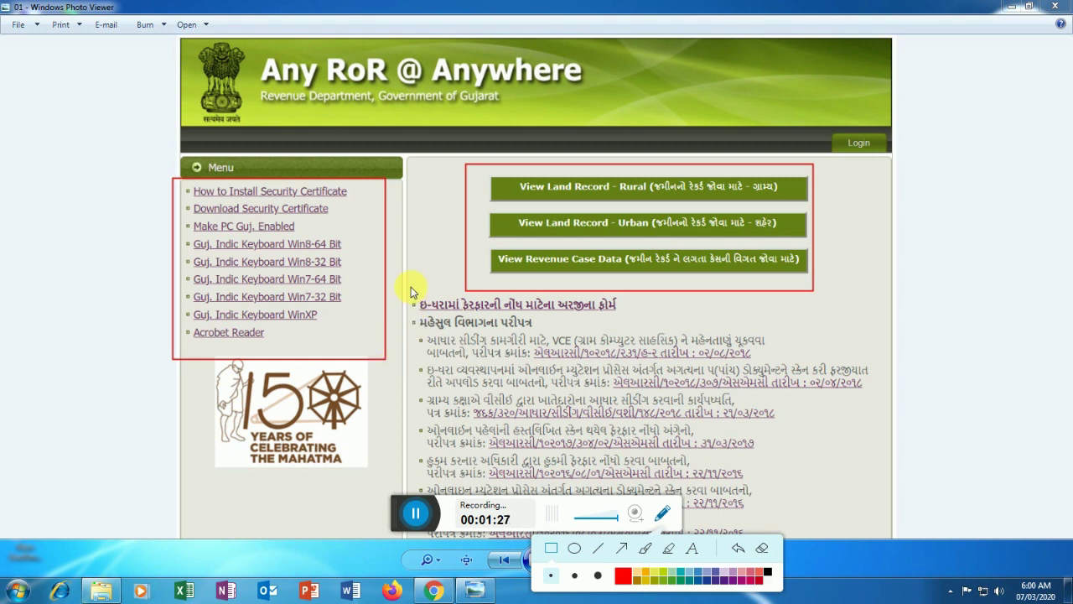
mouse_move(407, 291)
mouse_down()
mouse_move(487, 414)
mouse_move(683, 478)
mouse_move(832, 546)
mouse_move(875, 534)
mouse_up()
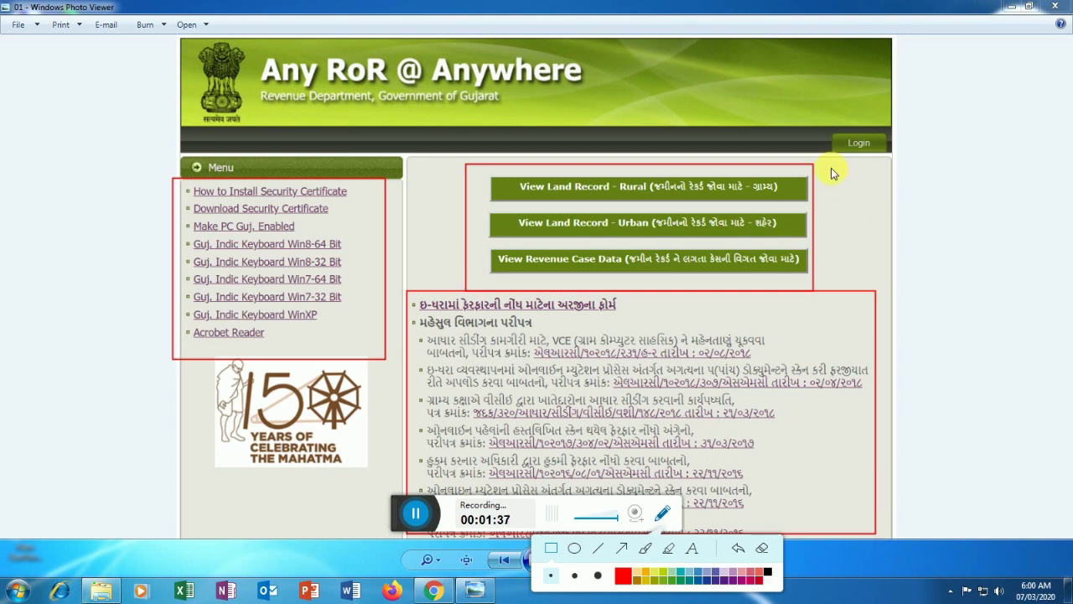
drag(824, 123, 877, 164)
Step: Switch to the AnyRoR website in Chrome and erase all red outlines from the screen
mouse_move(429, 594)
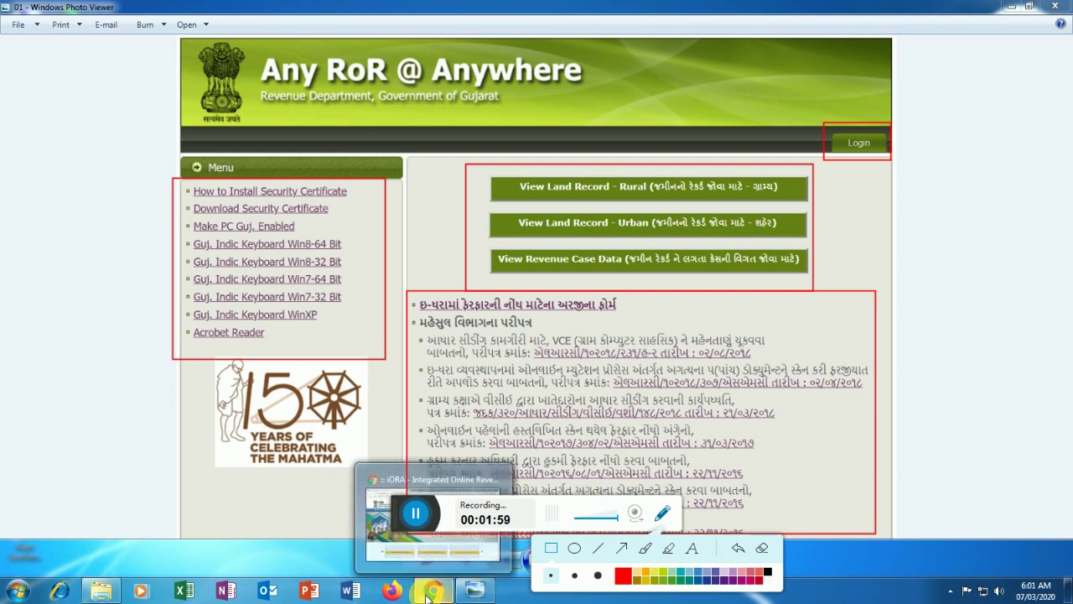
click(419, 507)
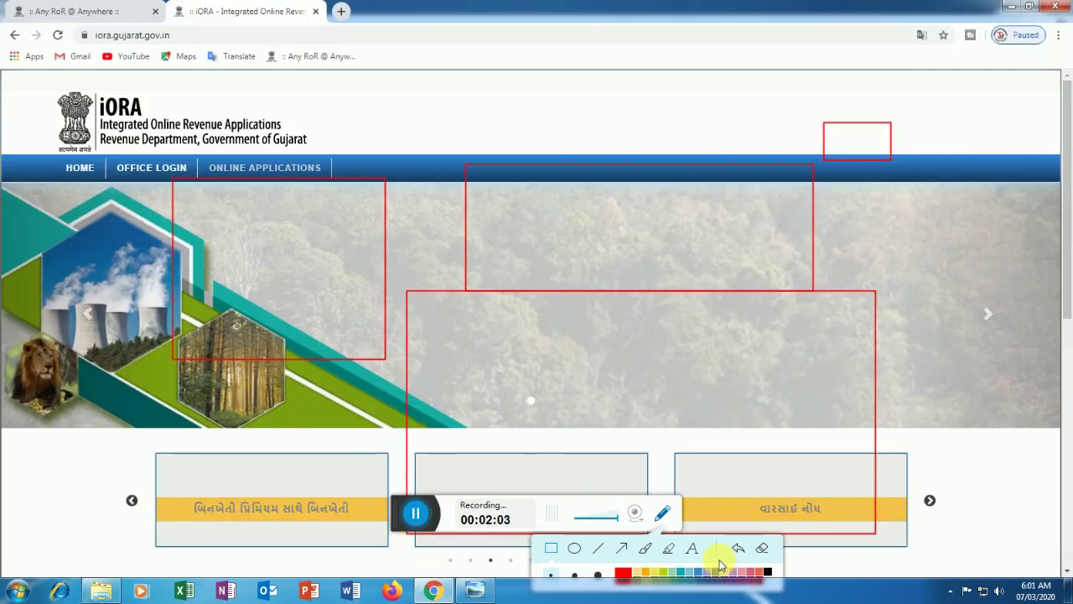
click(762, 550)
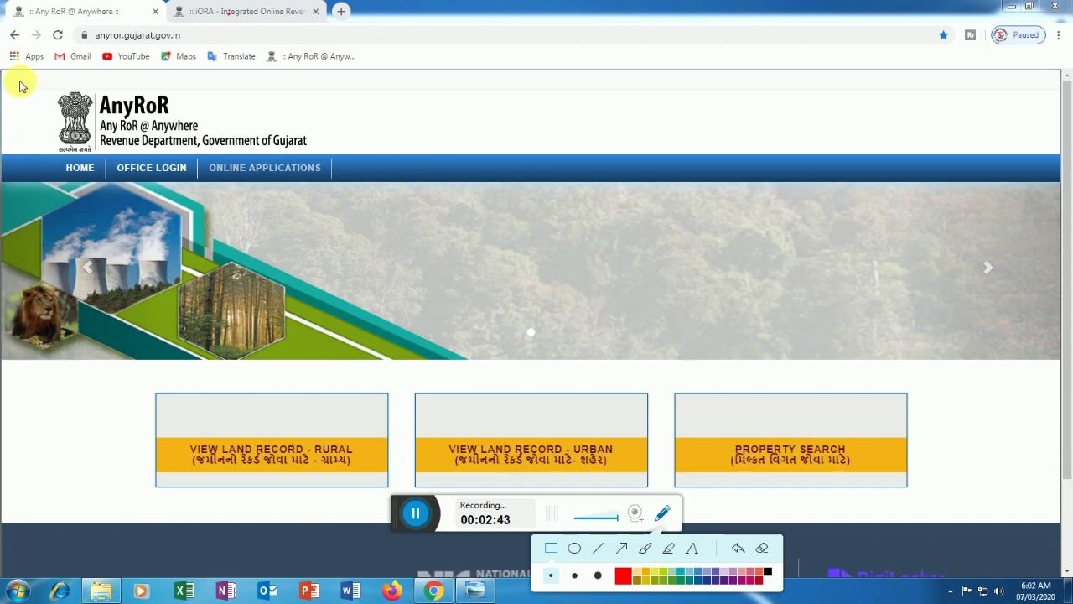
Step: Outline the AnyRoR header, HOME, OFFICE LOGIN, ONLINE APPLICATIONS and the three service cards with red rectangles
drag(19, 81, 384, 147)
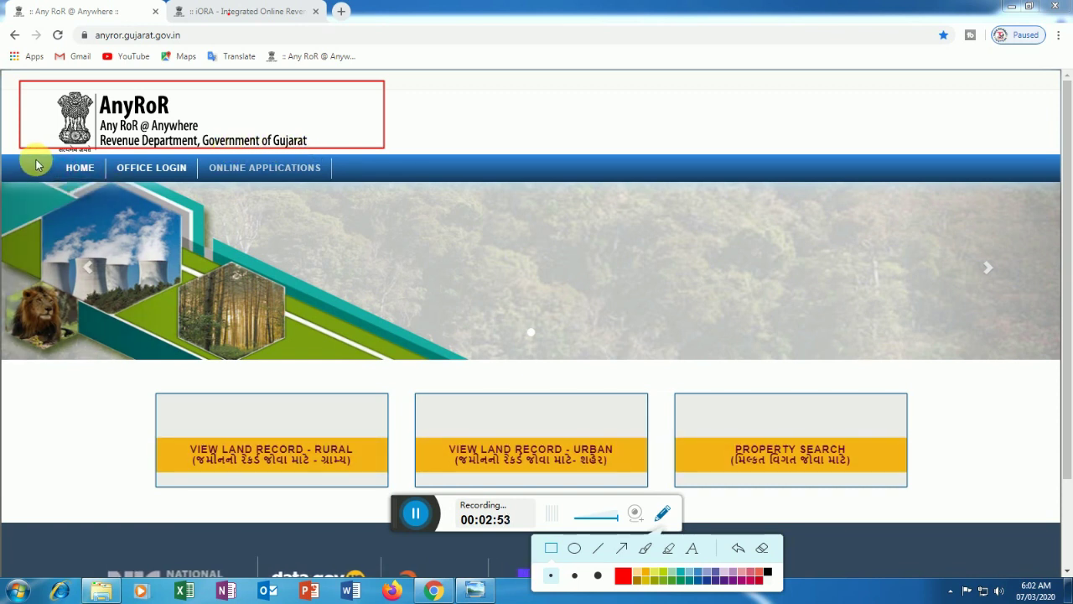
mouse_move(37, 157)
mouse_down()
mouse_move(106, 178)
mouse_move(195, 182)
mouse_up()
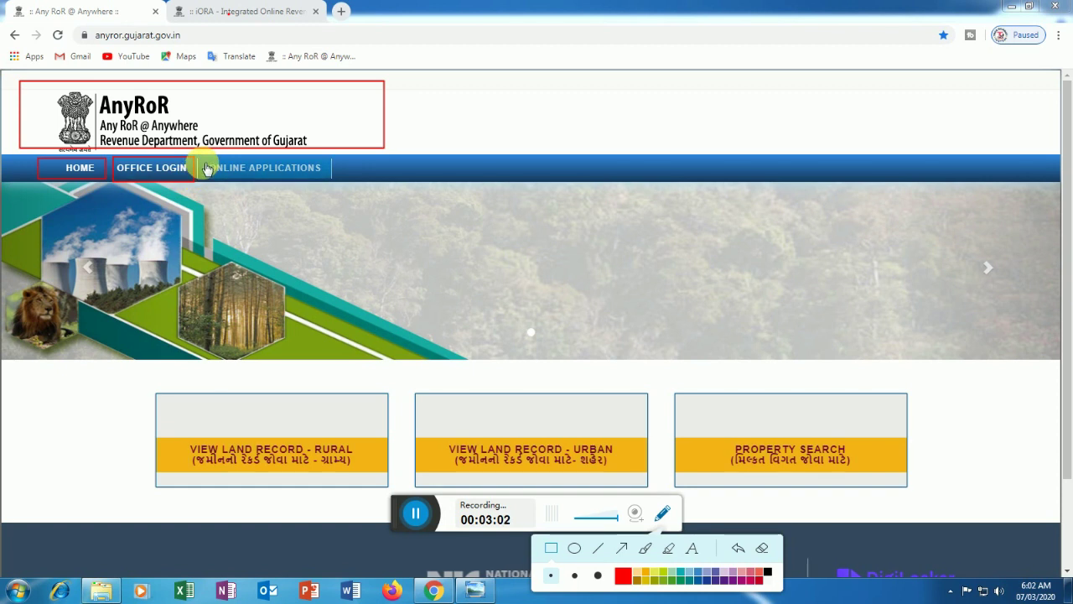
mouse_move(201, 154)
mouse_down()
mouse_move(230, 184)
mouse_move(329, 184)
mouse_up()
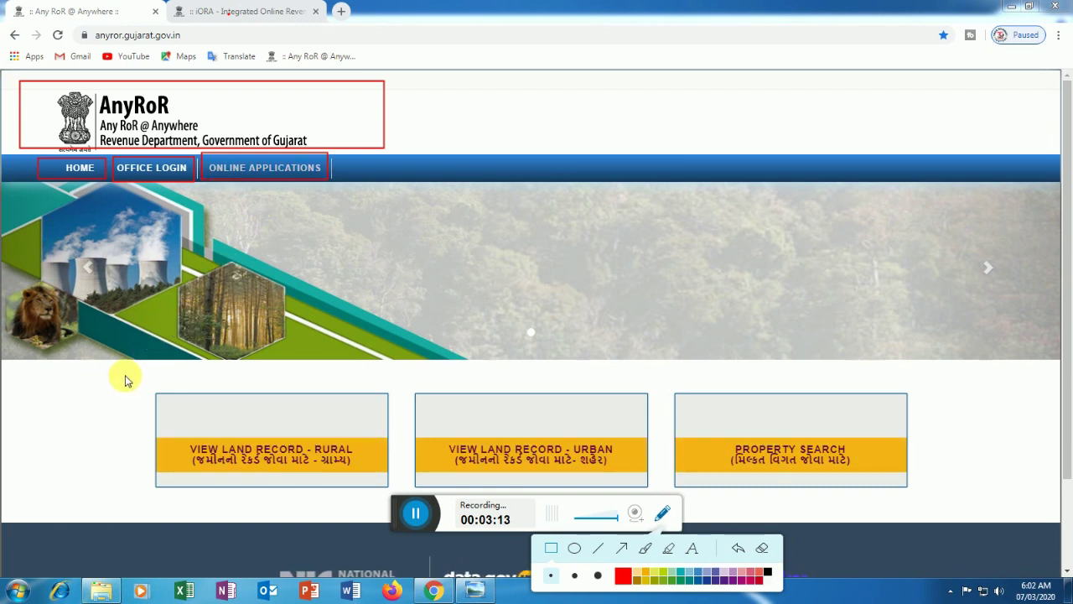
mouse_move(124, 375)
mouse_down()
mouse_move(343, 448)
mouse_move(959, 503)
mouse_move(945, 501)
mouse_up()
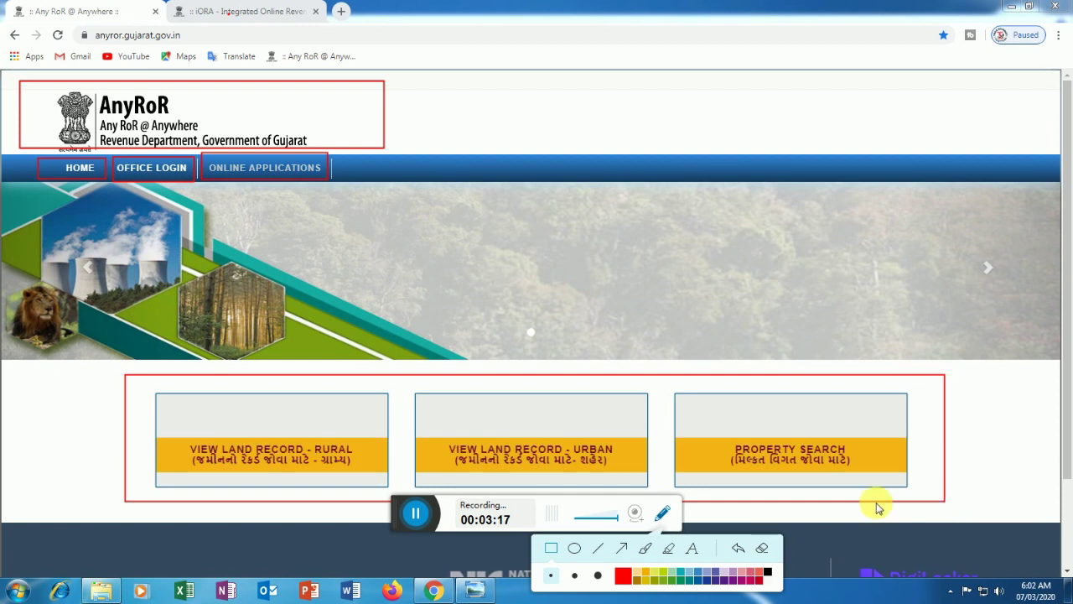
Step: Look over the rural, urban and property search cards, and erase the red outlines
click(662, 513)
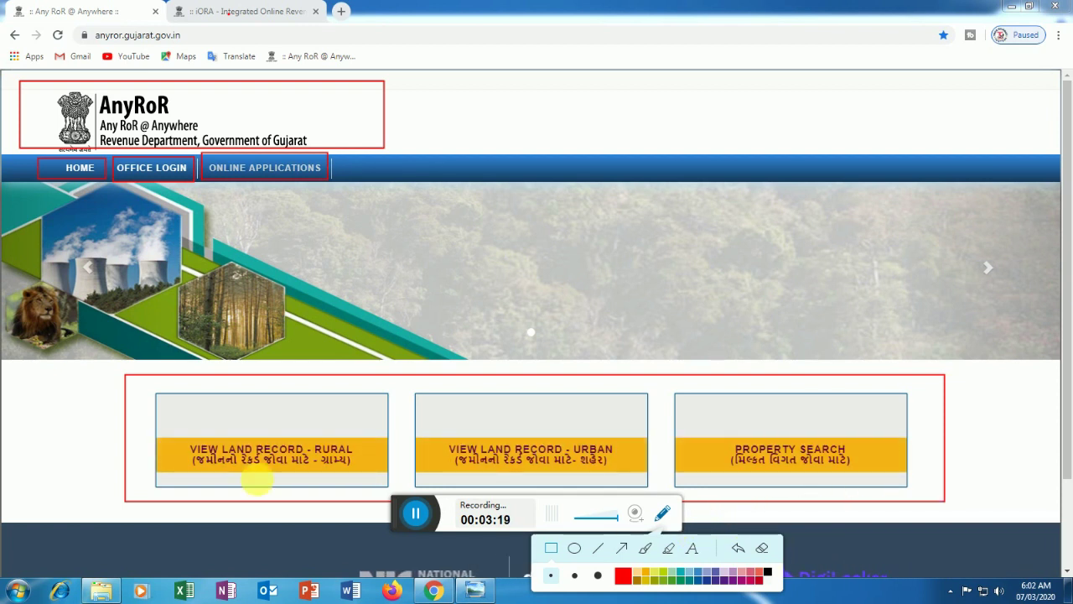
mouse_move(261, 457)
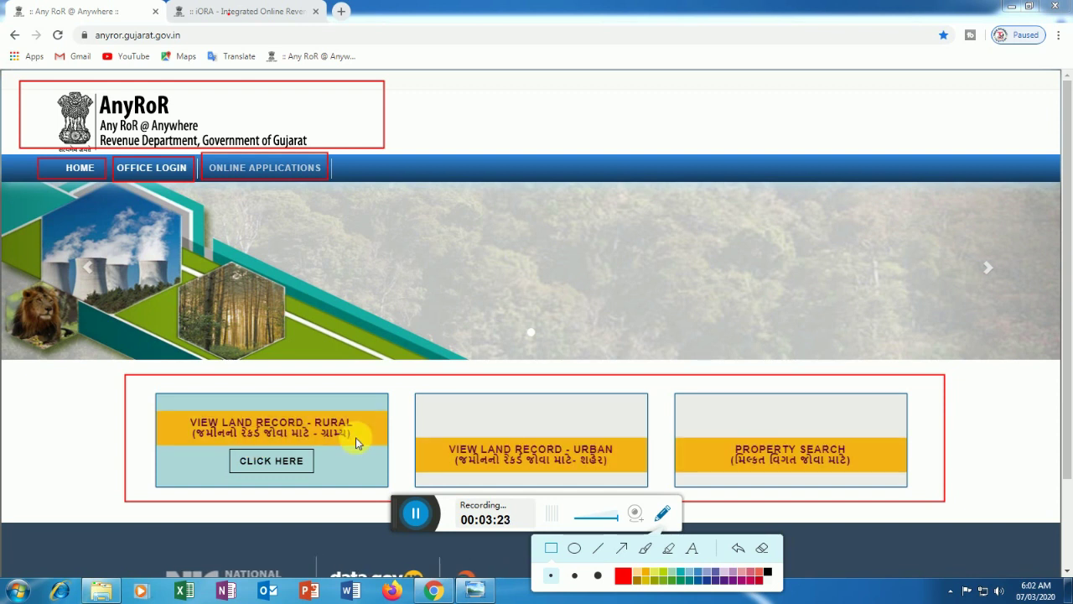
mouse_move(510, 449)
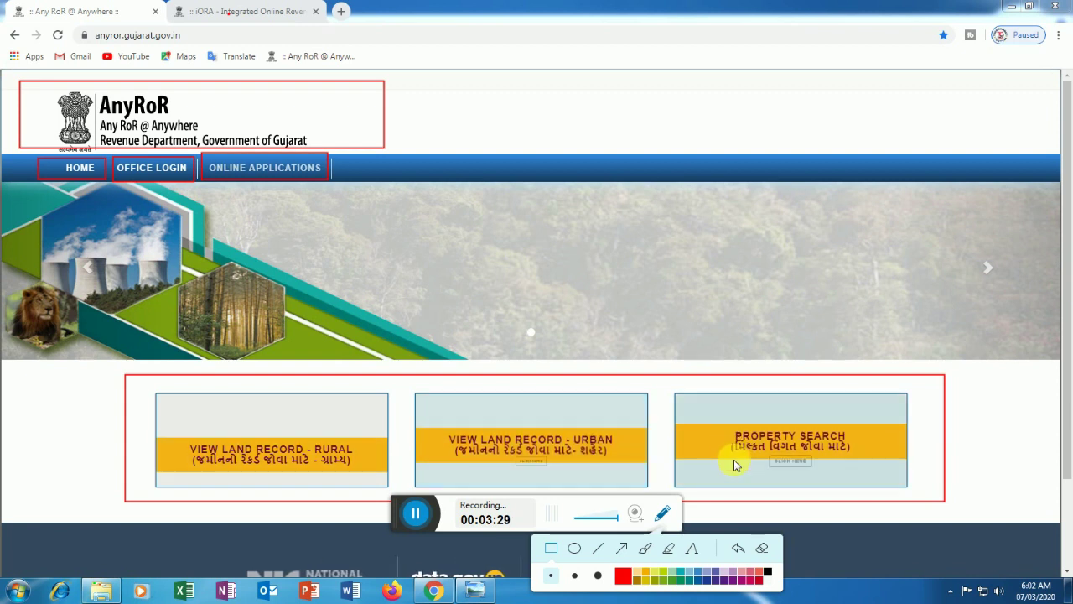
mouse_move(743, 456)
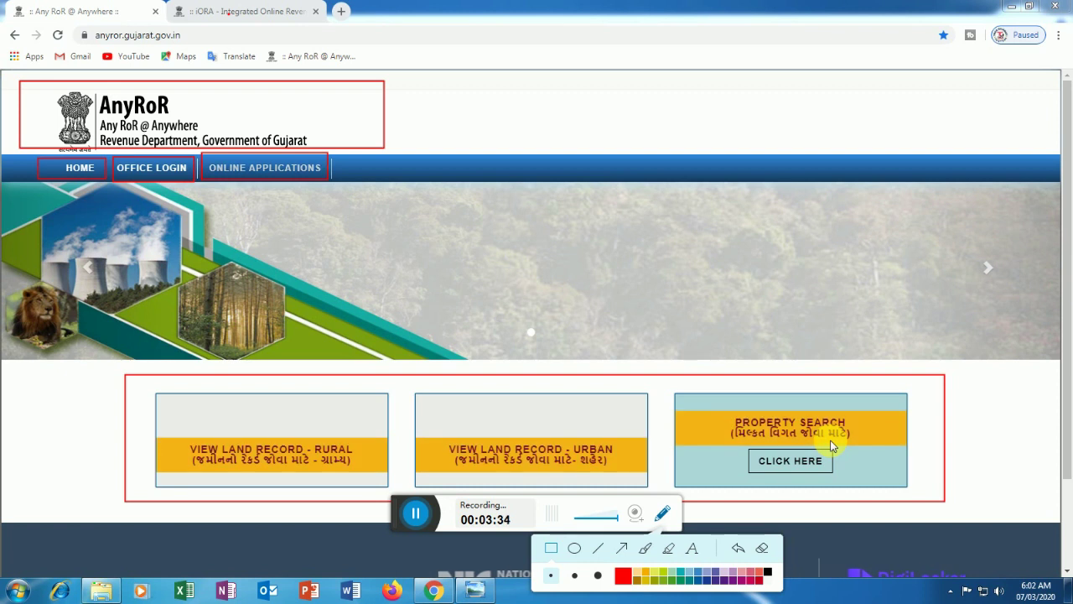
click(762, 548)
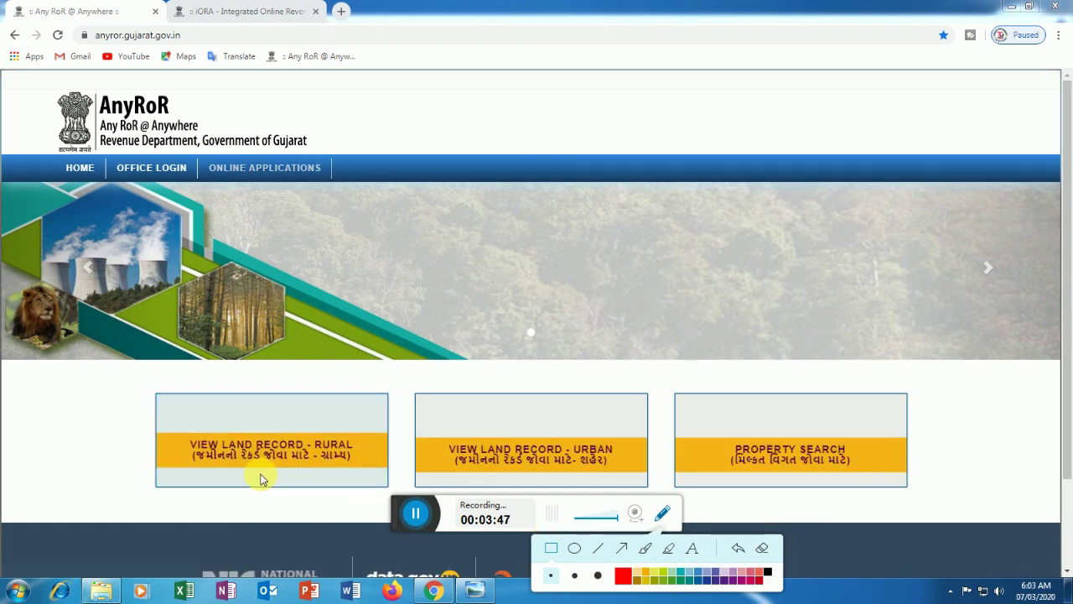
Step: Open View Land Record - Rural and outline the notice above the form with a red rectangle
drag(217, 449, 327, 474)
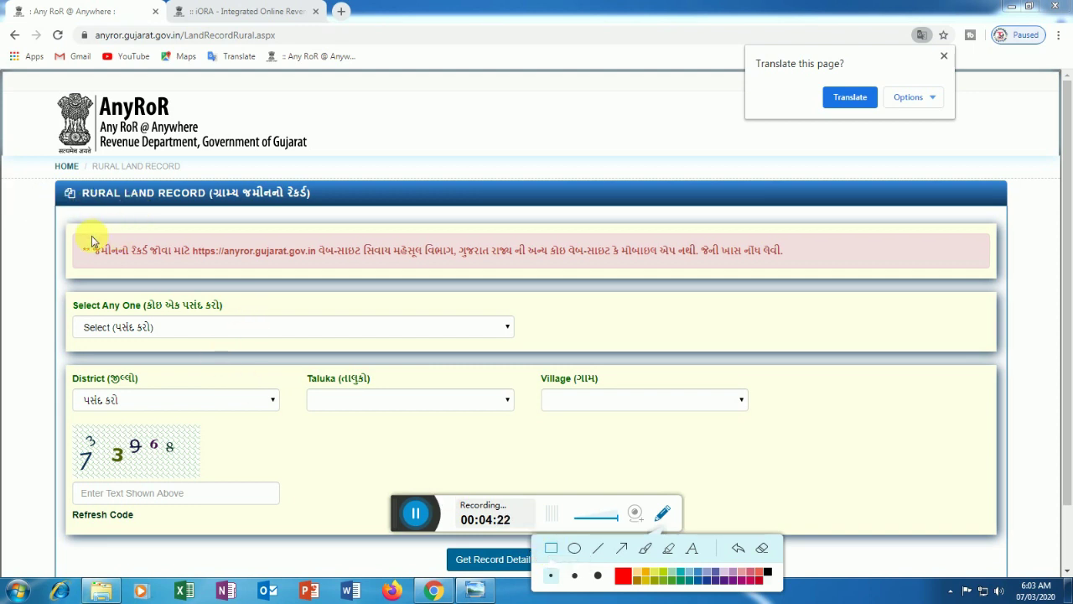
mouse_move(70, 229)
mouse_down()
mouse_move(126, 267)
mouse_move(993, 284)
mouse_up()
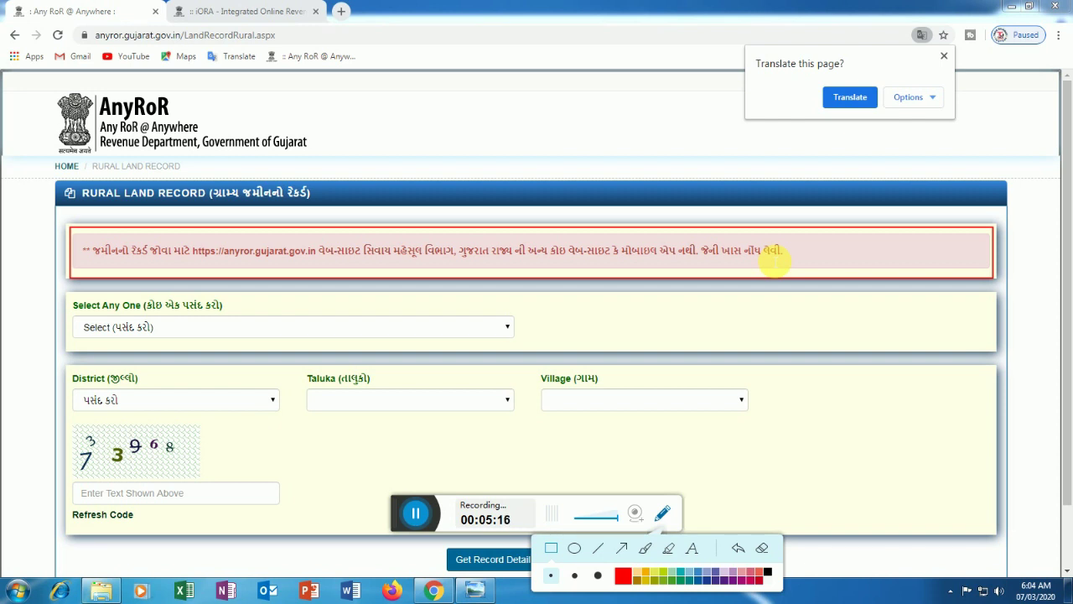
Step: Select OLD SCANNED VF-7/12 DETAILS as the record type, with district સુરેન્દ્રનગર and taluka ધ્રાંગધ્રા
click(201, 327)
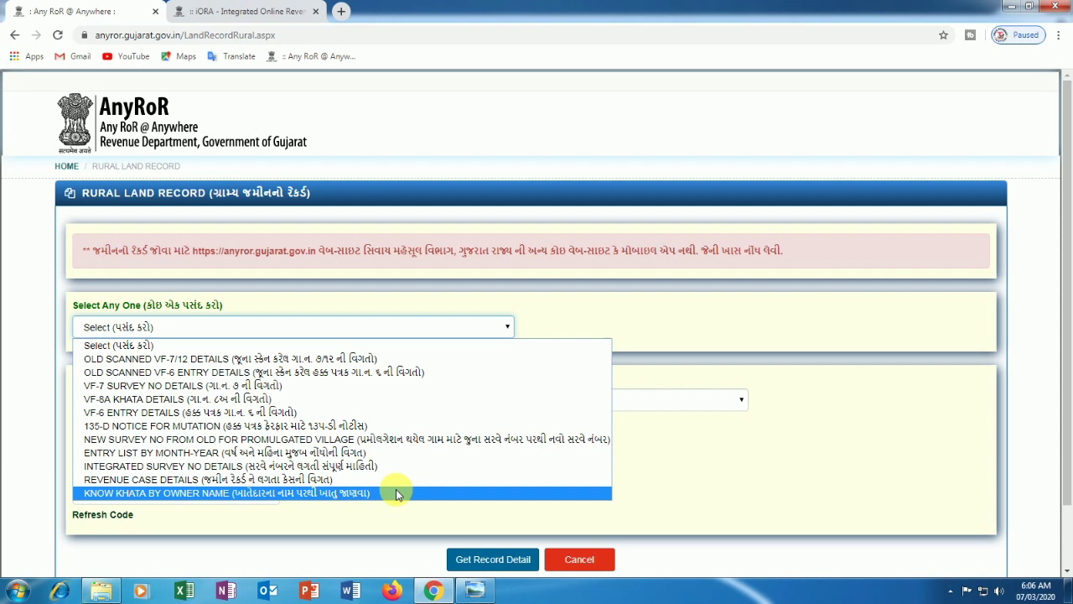
click(289, 359)
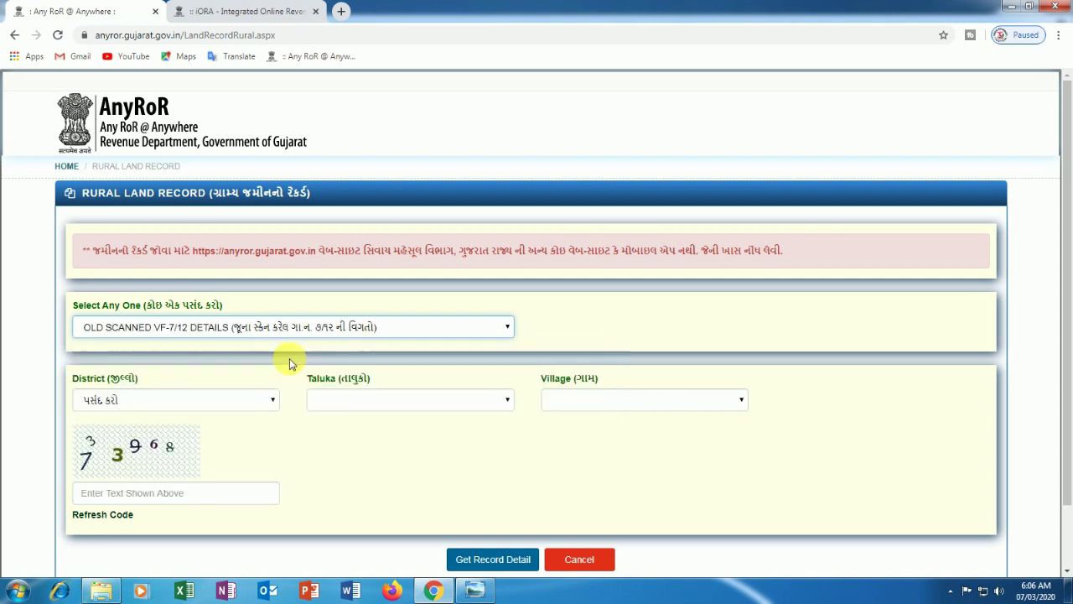
click(115, 399)
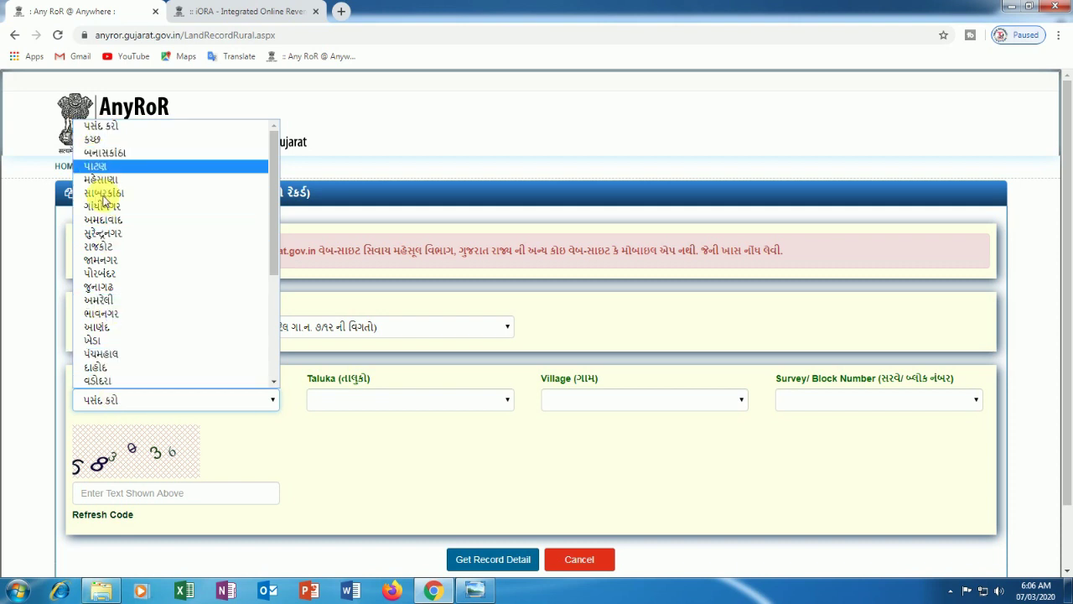
click(105, 234)
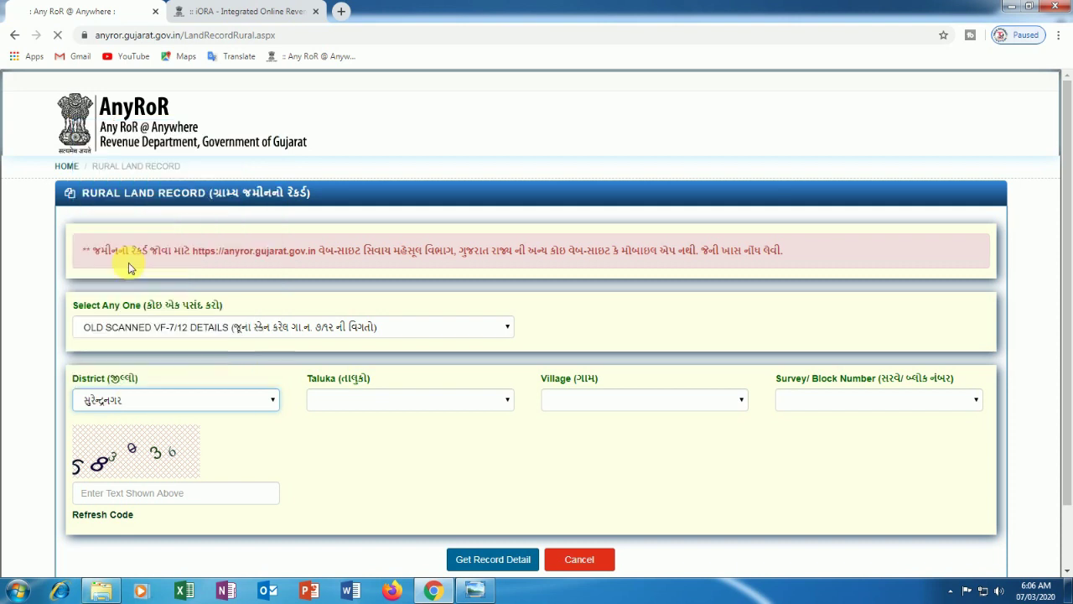
click(327, 400)
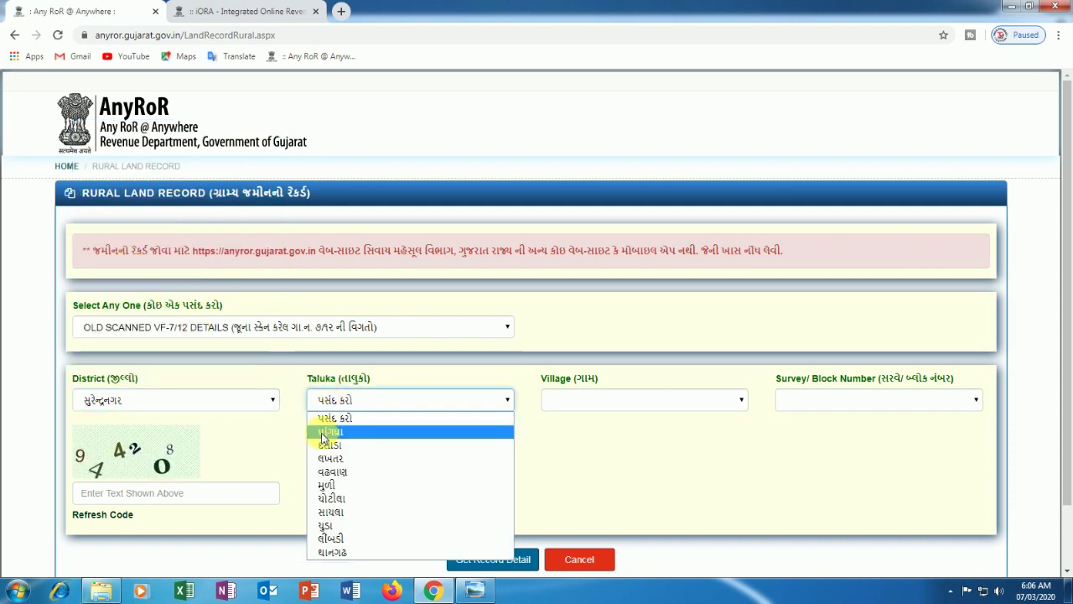
click(324, 433)
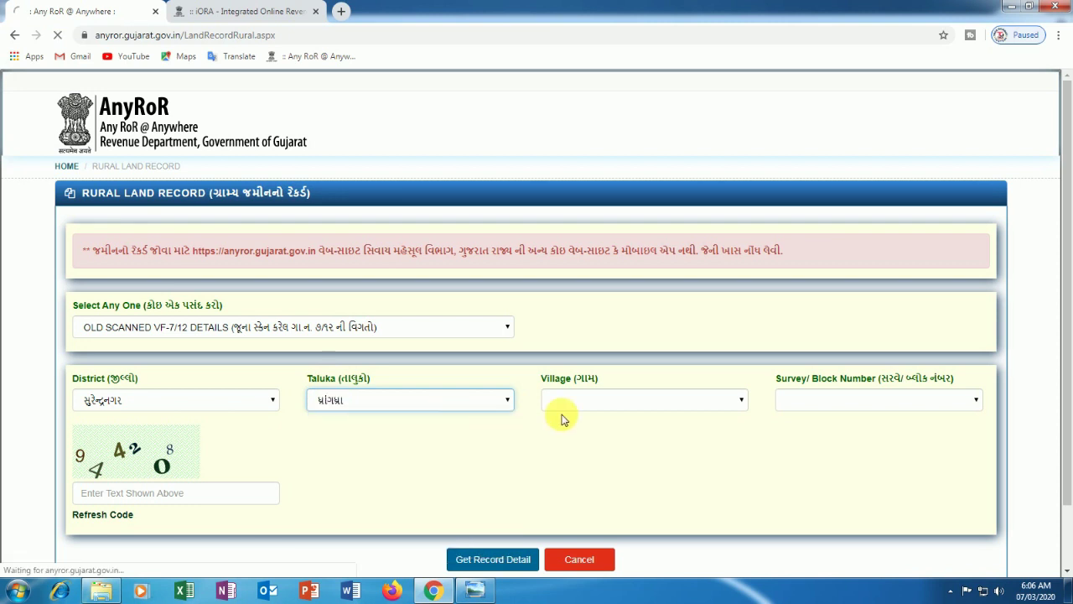
Step: Select village કંકાવટી - 019 and survey/block number 2
click(607, 403)
scroll(605, 382, down, 1)
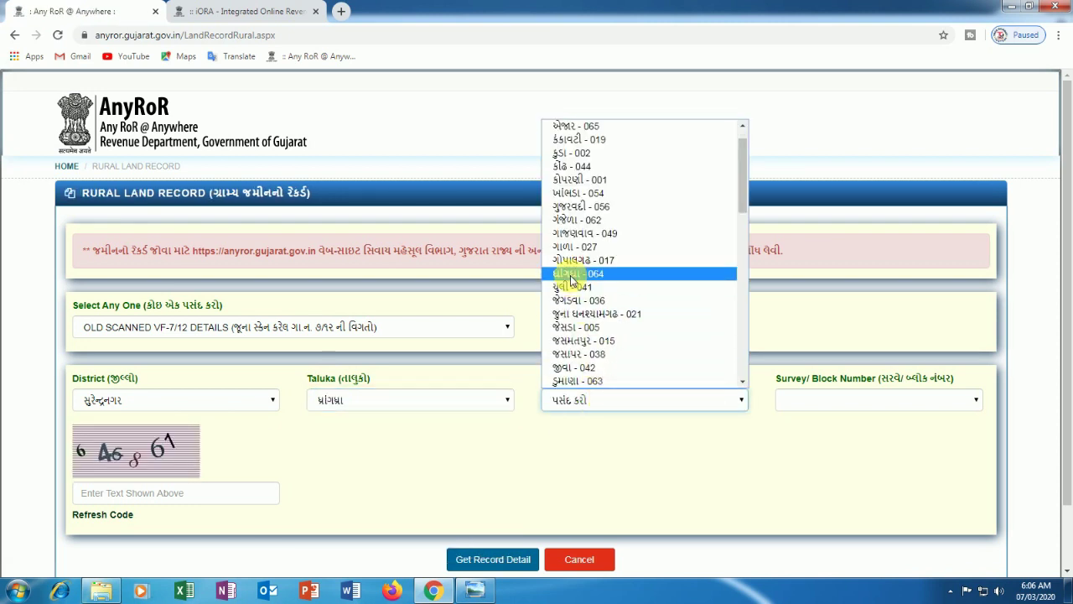
click(570, 141)
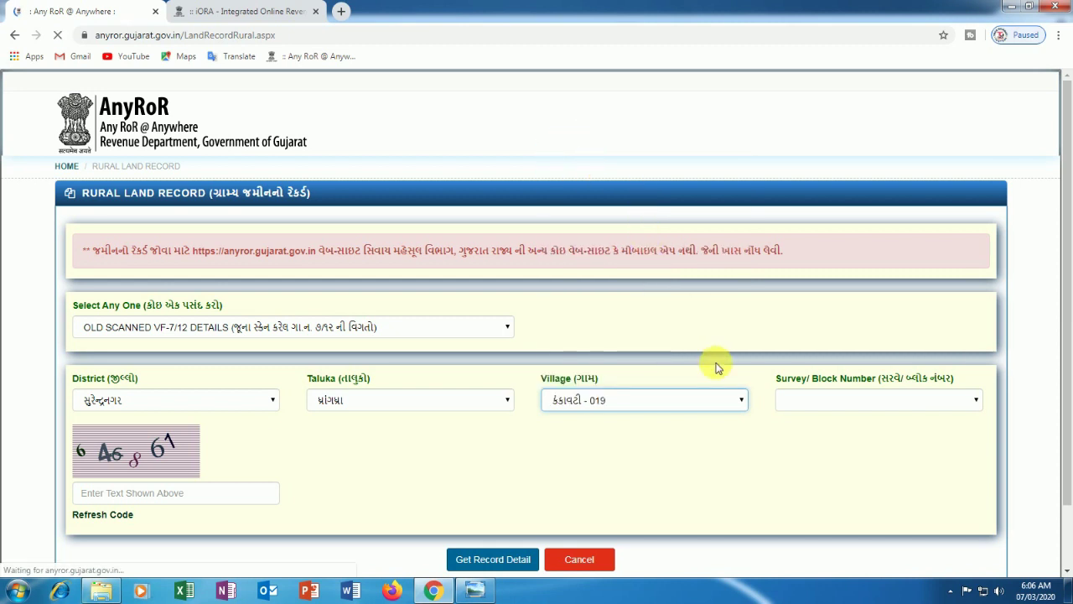
click(801, 401)
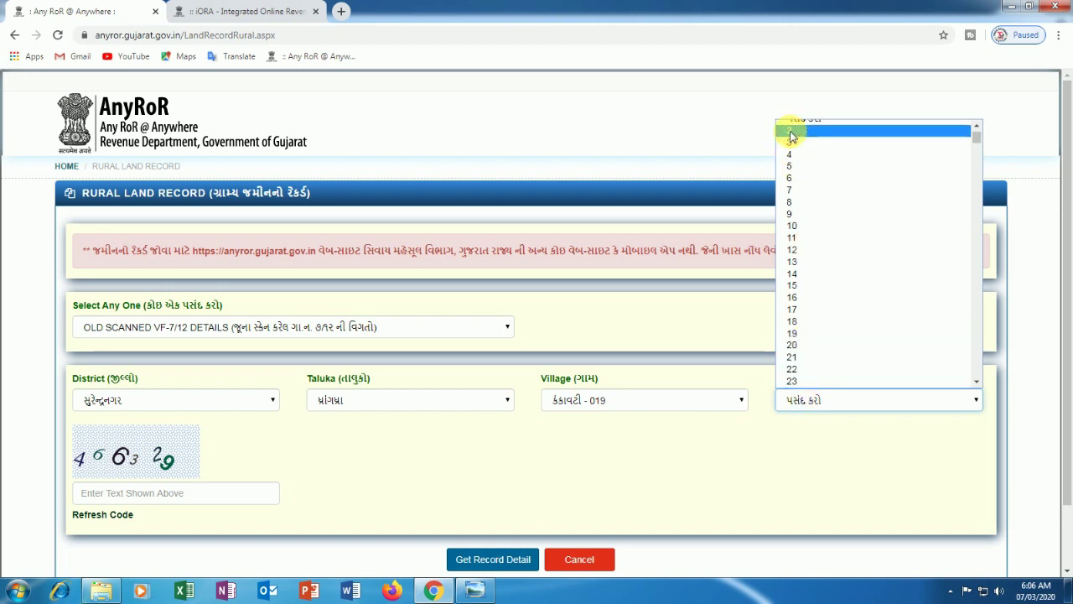
click(792, 133)
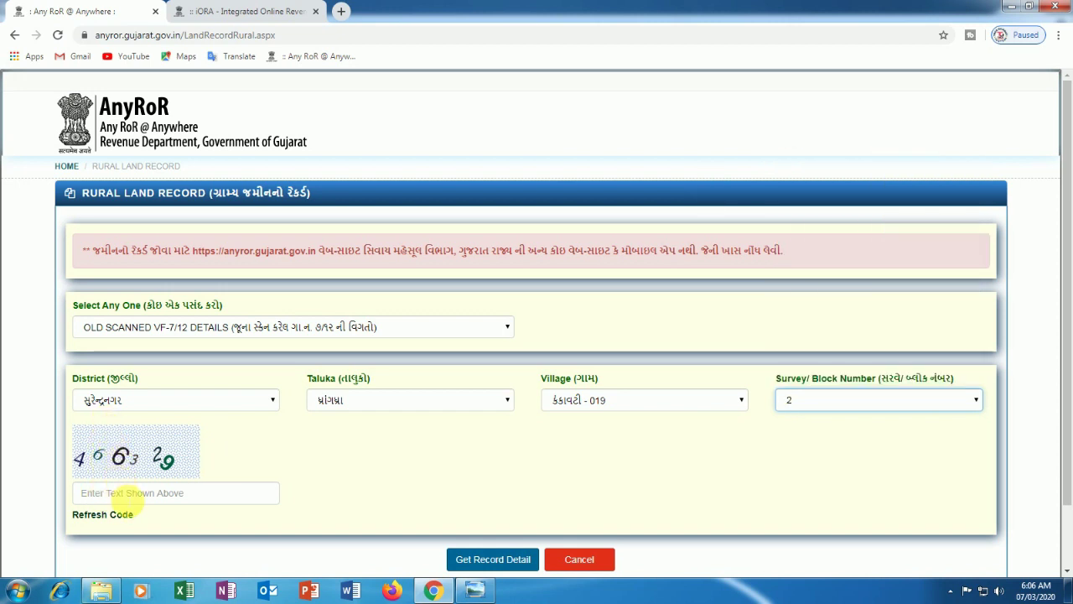
Step: Enter the captcha code shown in the image and request the record details
click(120, 493)
text(4)
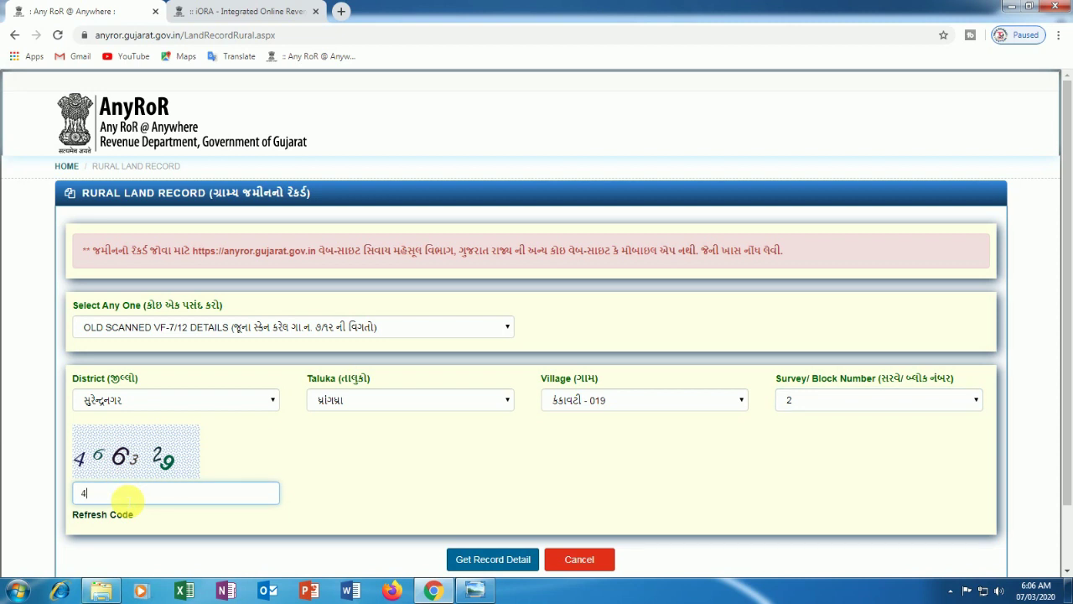
text(66329)
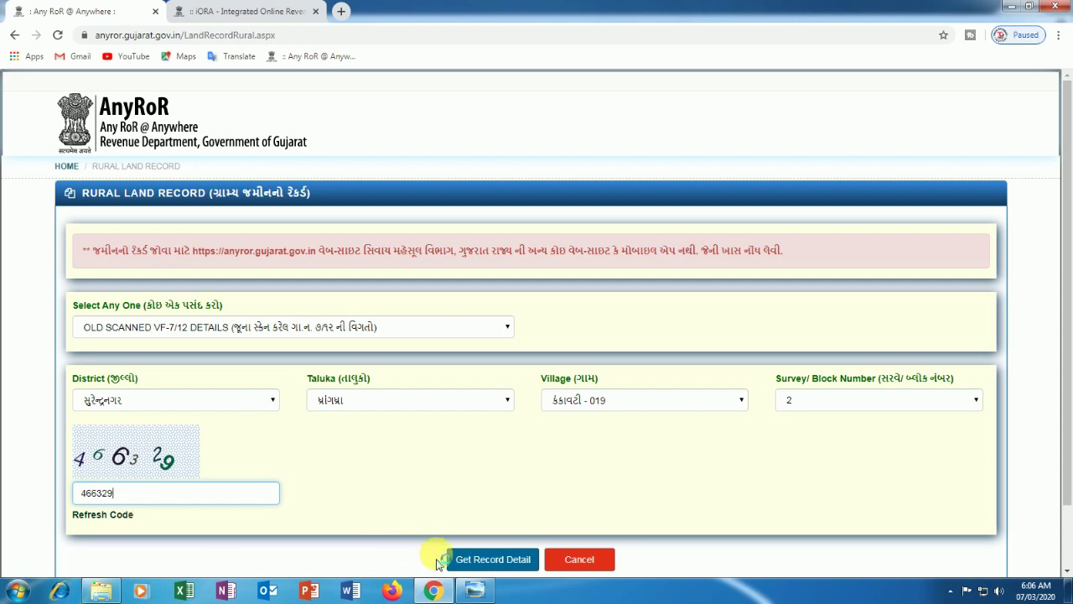
click(506, 568)
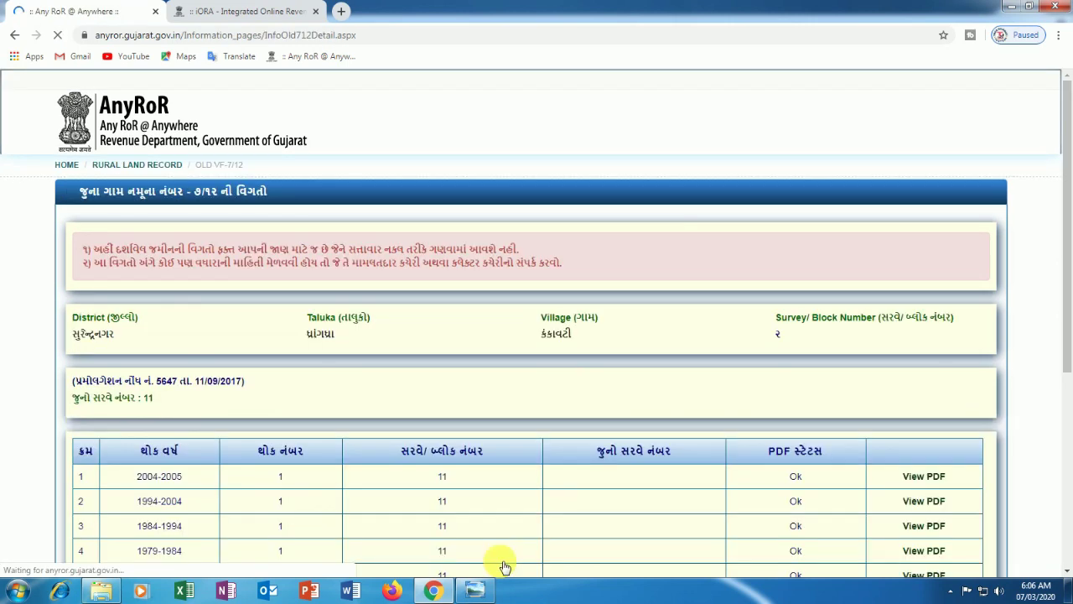
Step: Open the scanned PDF of the 2004-2005 record from the results table and read through it
scroll(335, 344, down, 2)
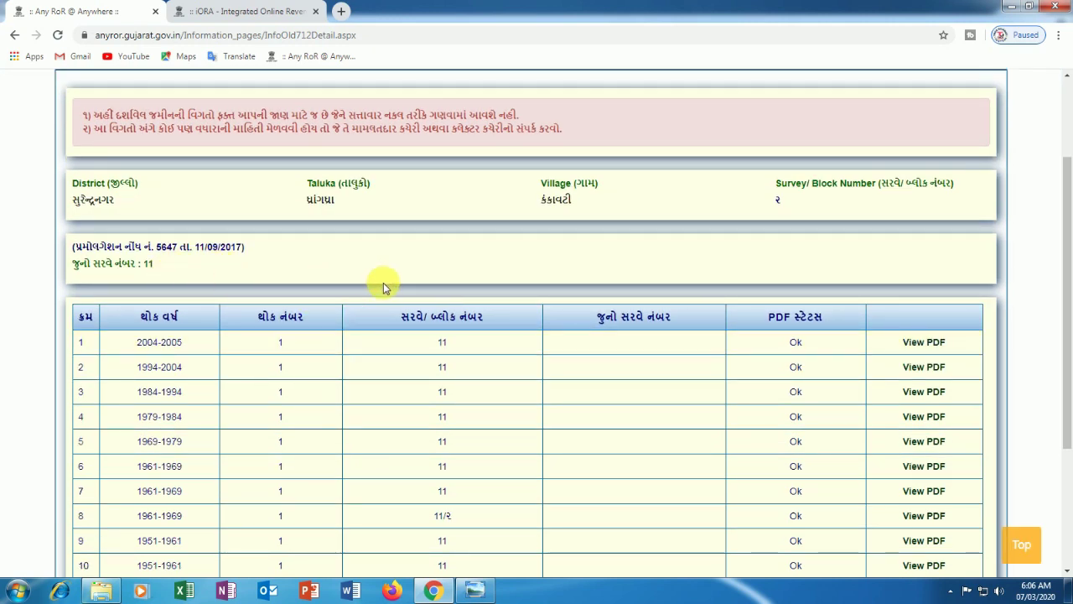
scroll(383, 282, down, 1)
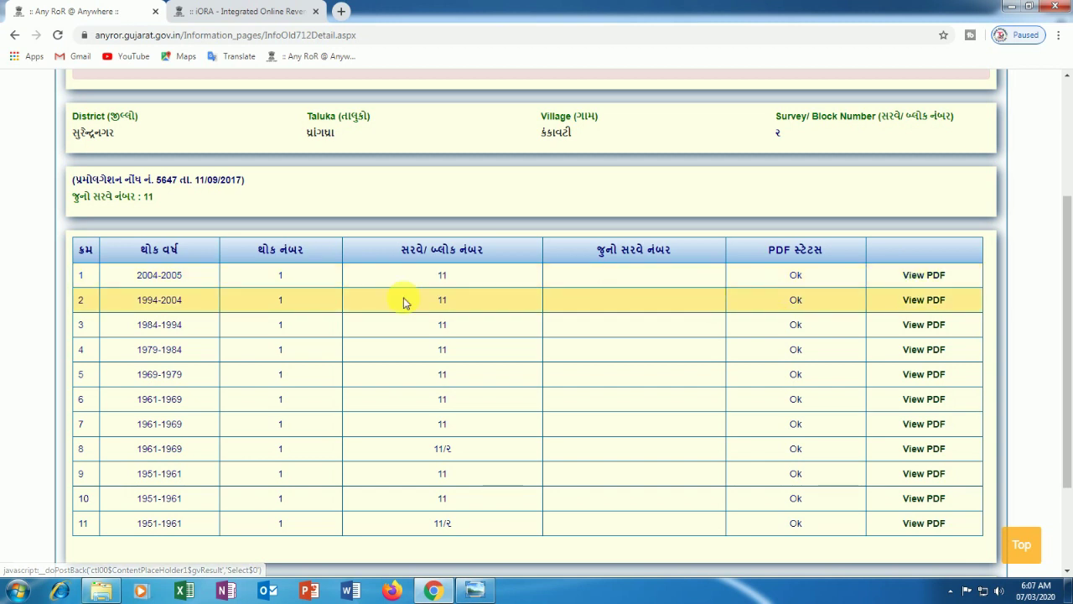
click(919, 279)
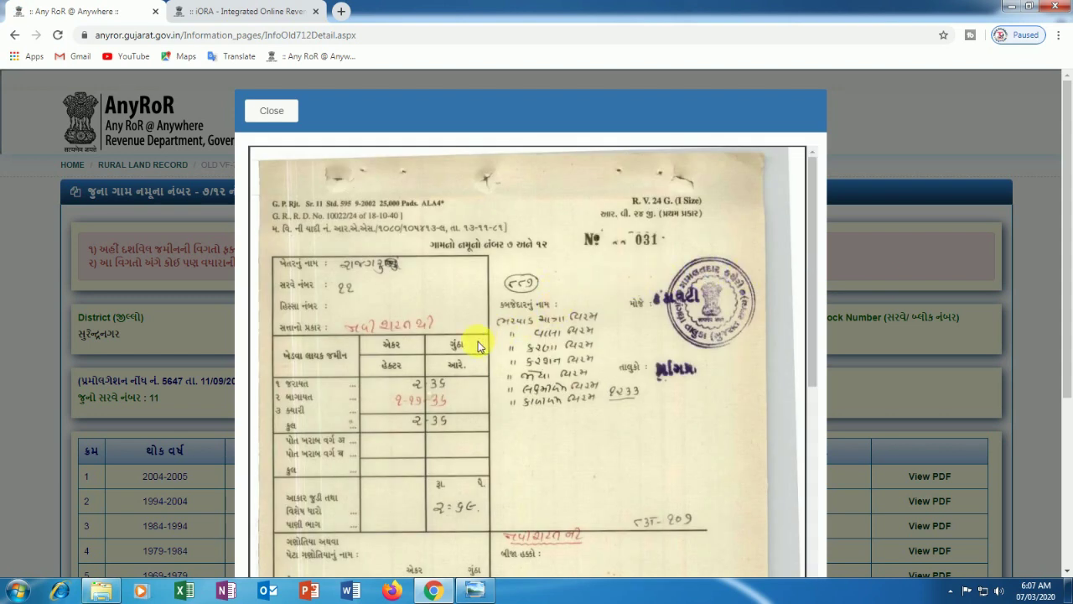
scroll(480, 344, down, 3)
scroll(478, 341, down, 7)
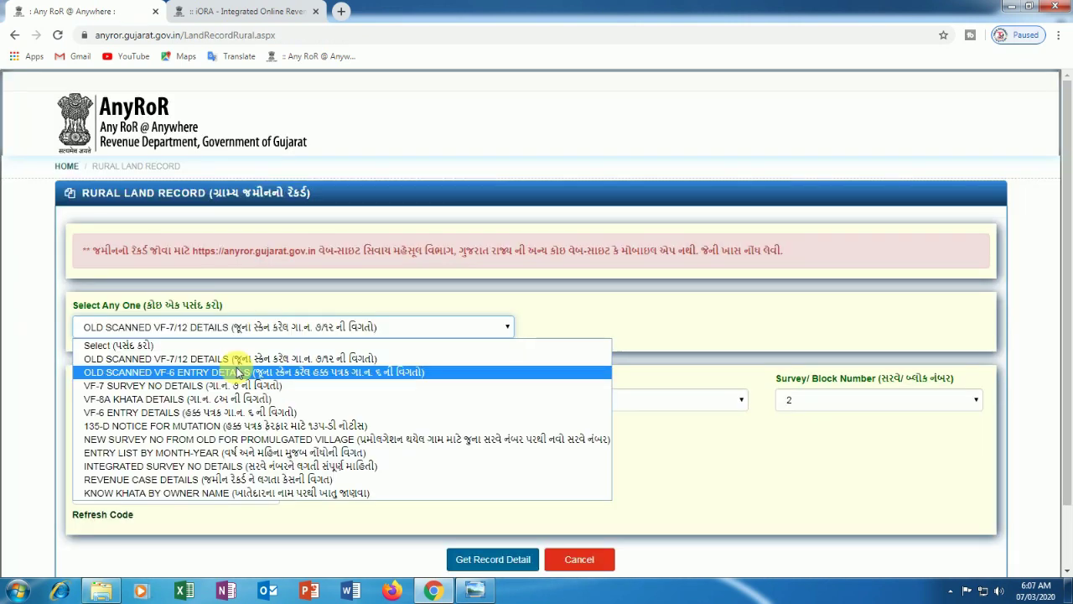
Step: Select OLD SCANNED VF-6 ENTRY DETAILS as the record type and enter entry number 2627 for village કંકાવટી - 019
click(378, 377)
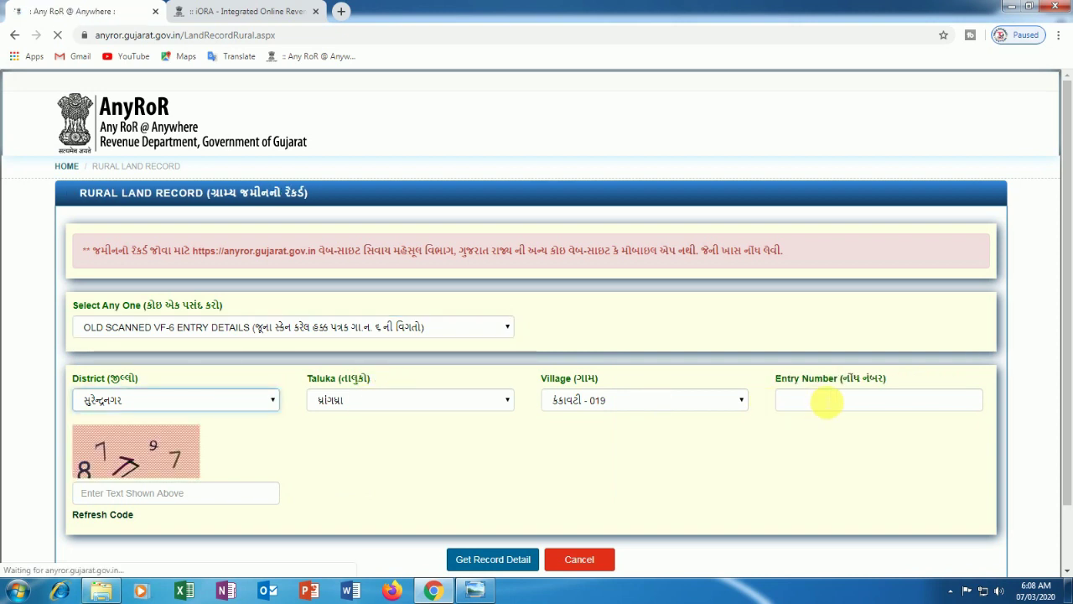
click(811, 406)
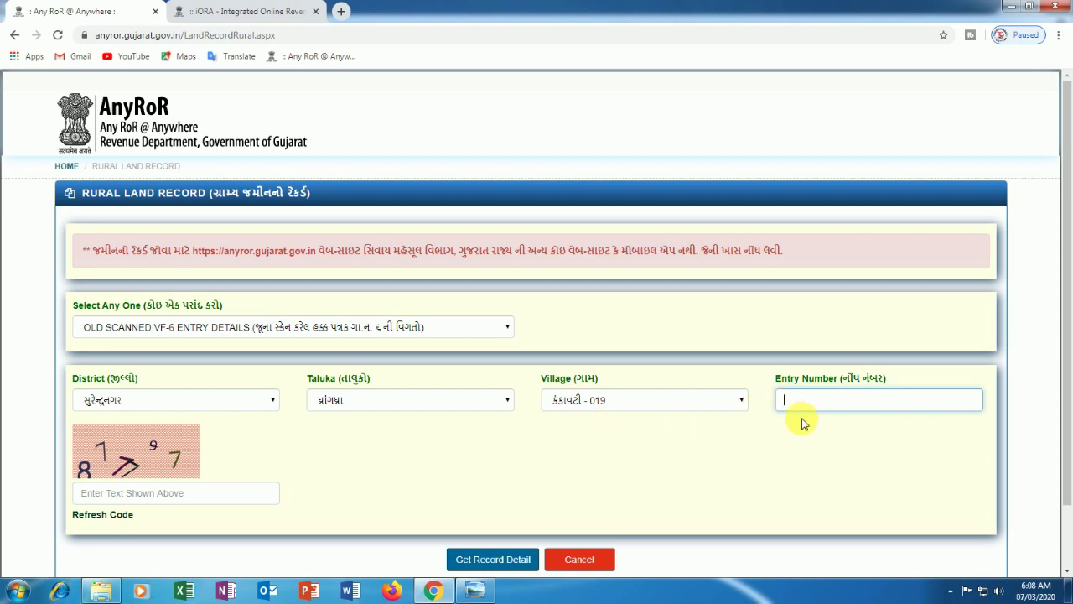
text(2627)
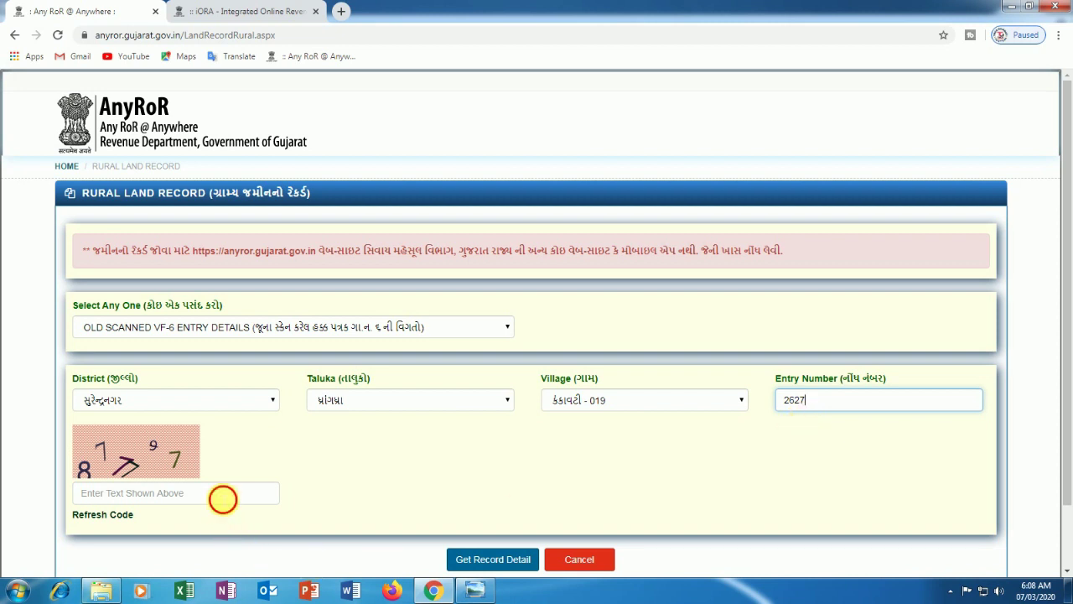
Step: Enter the captcha code shown in the image, request the record details and read through the scanned VF-6 entry
click(223, 498)
text(87)
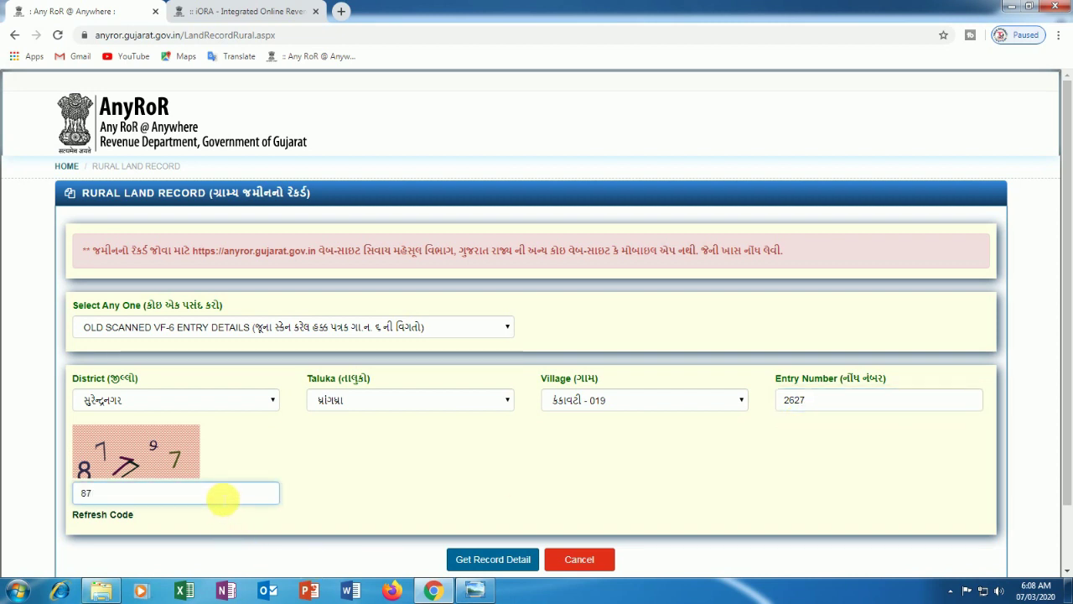
text(7797)
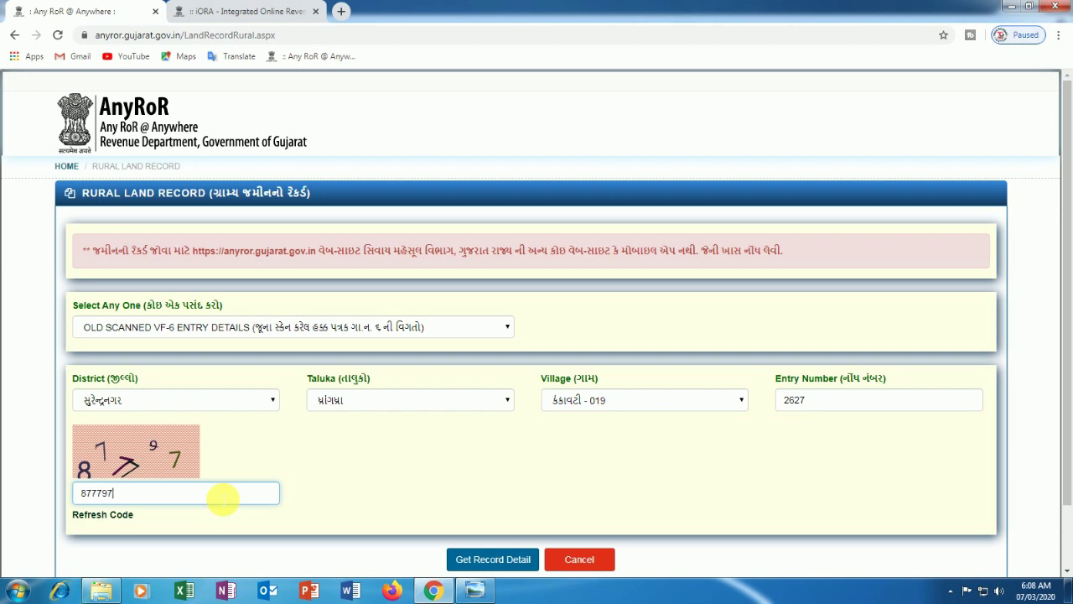
click(468, 560)
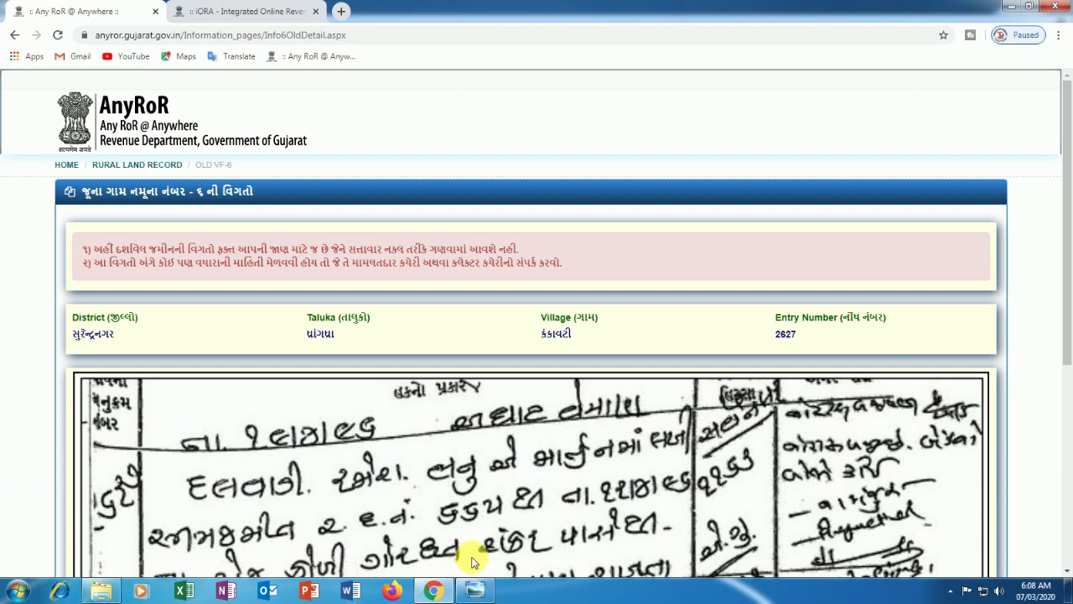
scroll(457, 520, down, 3)
scroll(455, 510, down, 3)
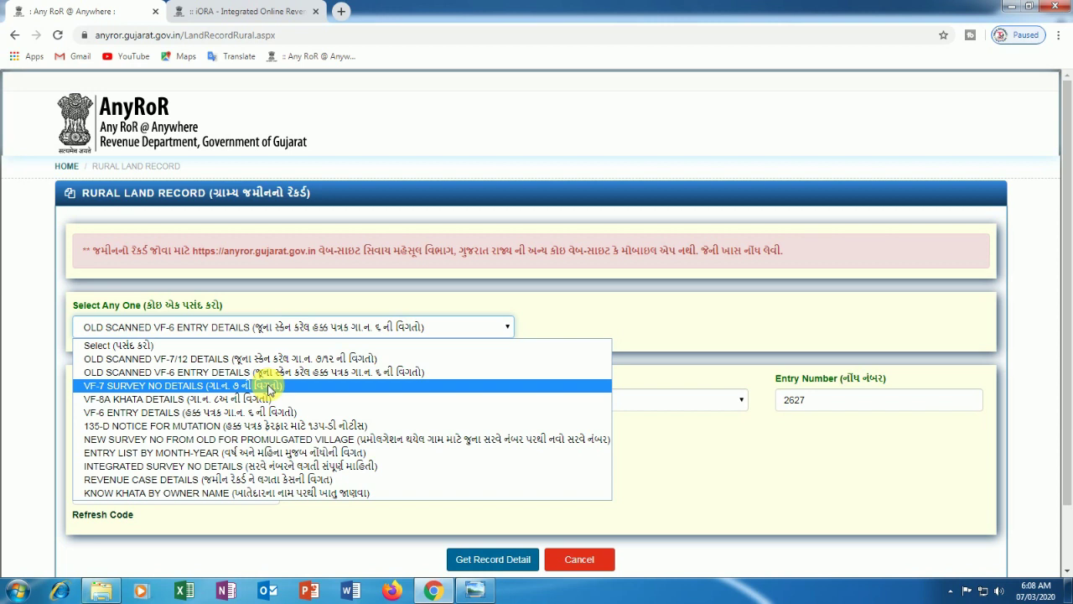
Step: Select VF-7 SURVEY NO DETAILS as the record type and survey/block number 36 for village કંકાવટી - 019
click(270, 388)
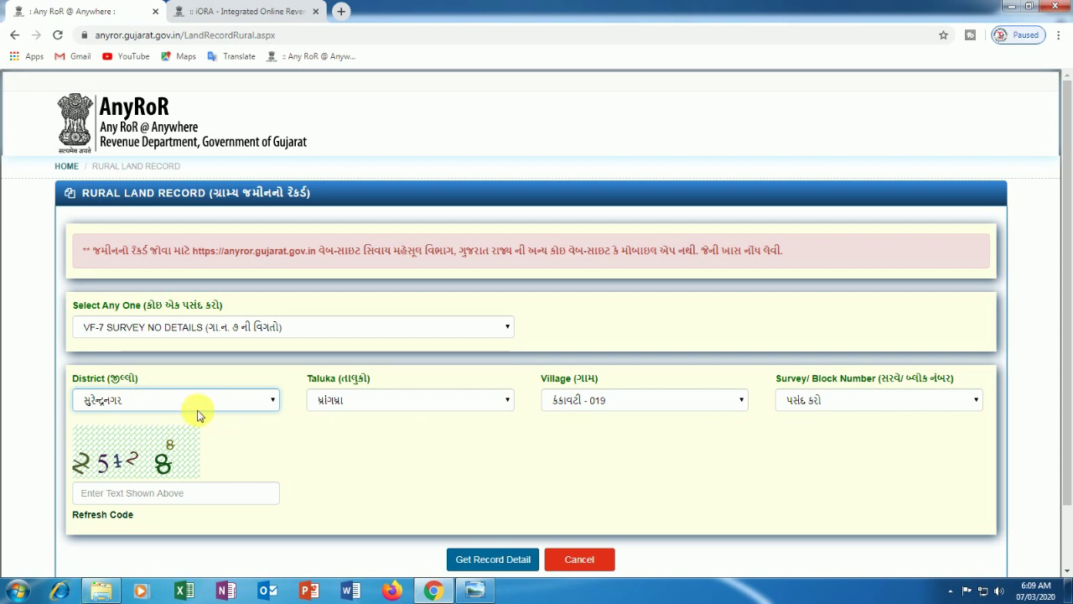
click(818, 402)
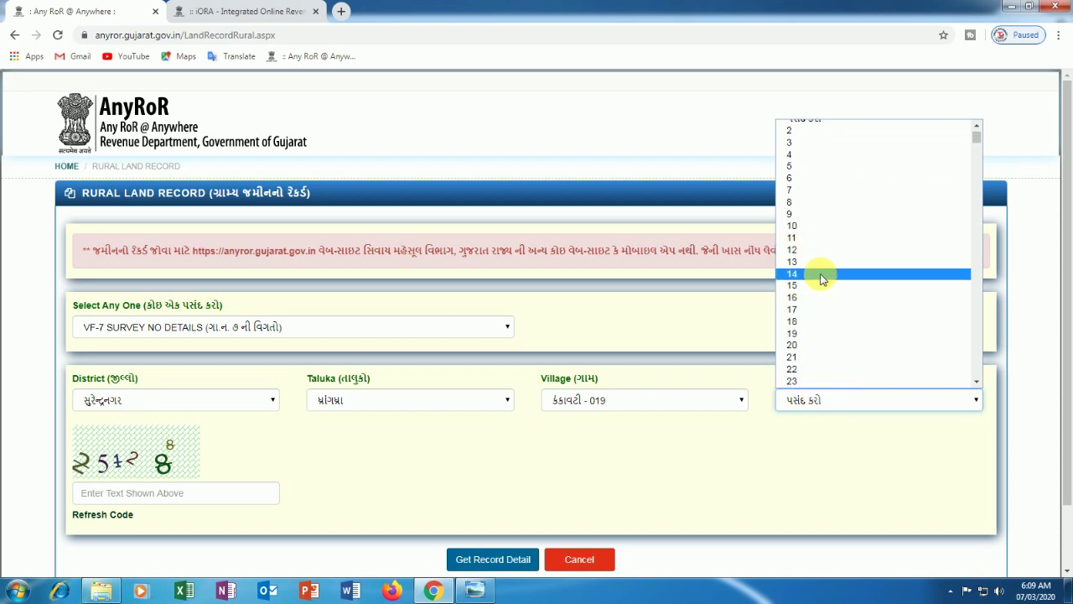
text(36)
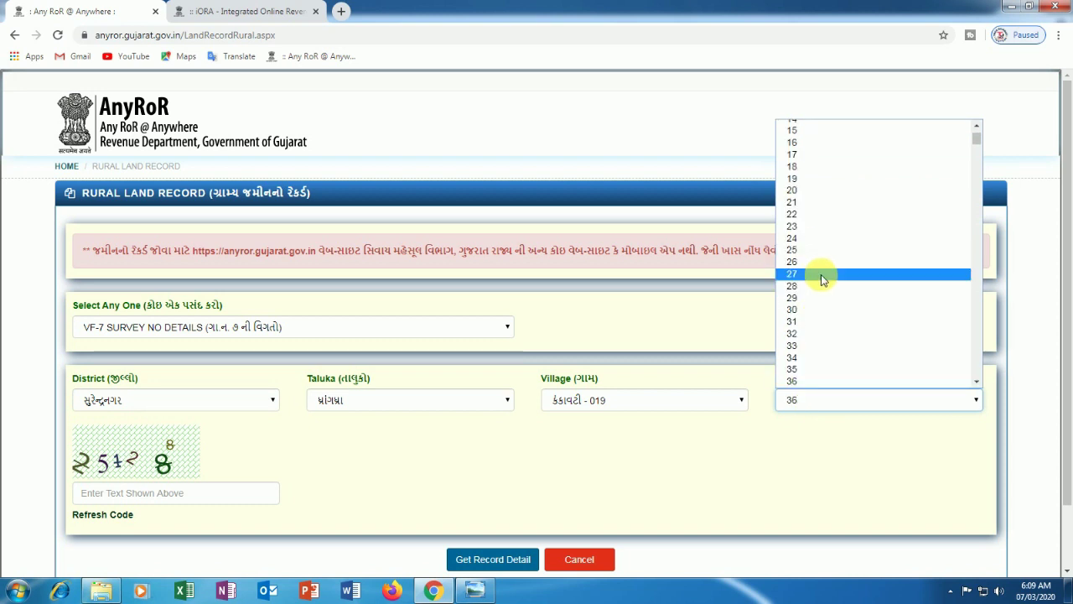
Step: Enter the captcha code shown in the image and request the VF-7 record details for the chosen survey number
click(204, 492)
text(25)
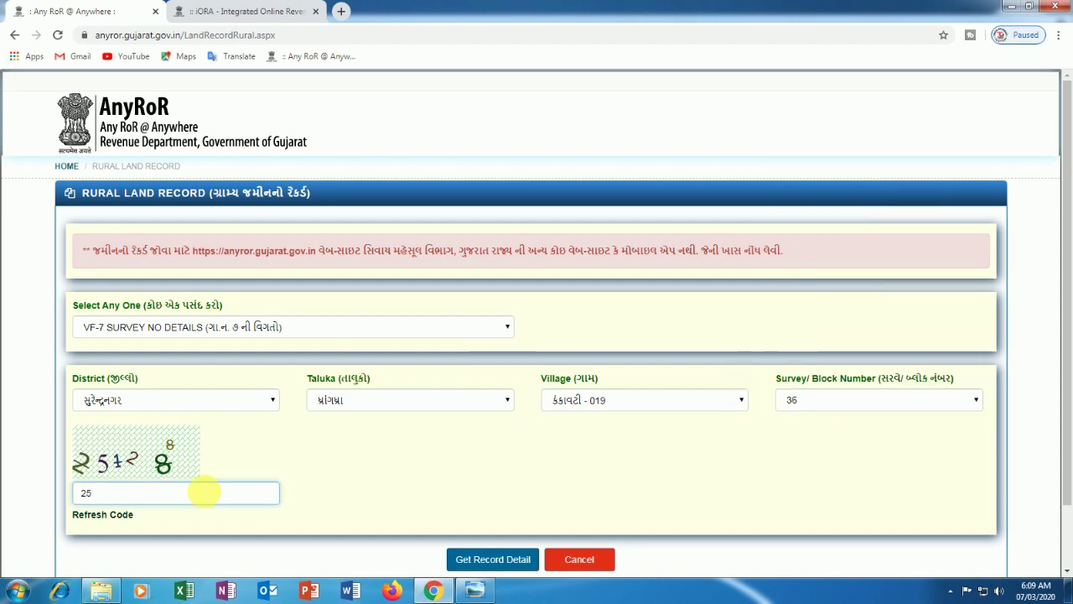
text(1288)
click(505, 562)
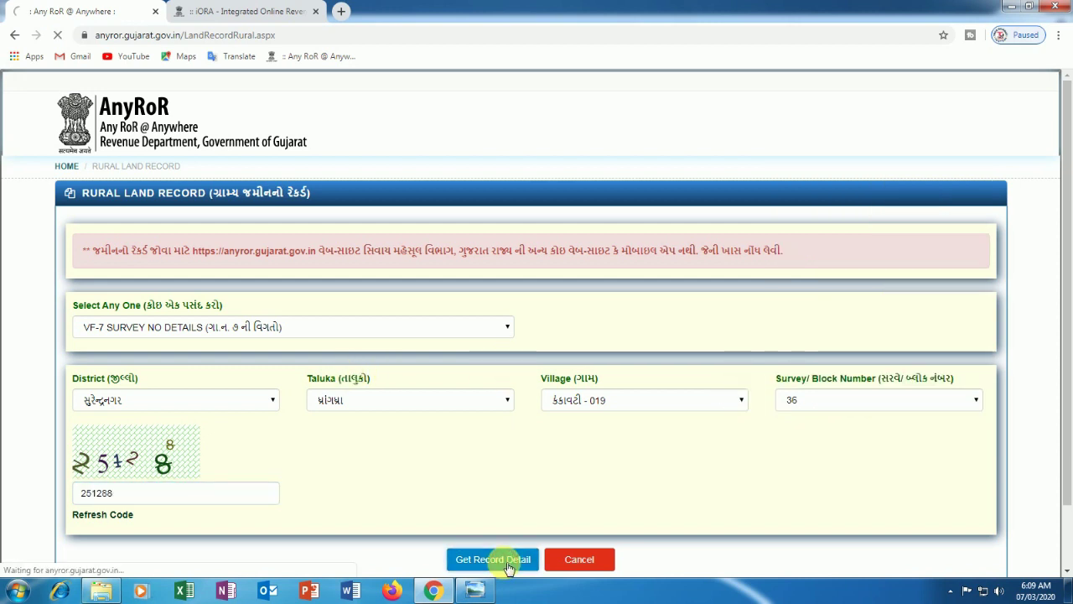
scroll(503, 562, down, 1)
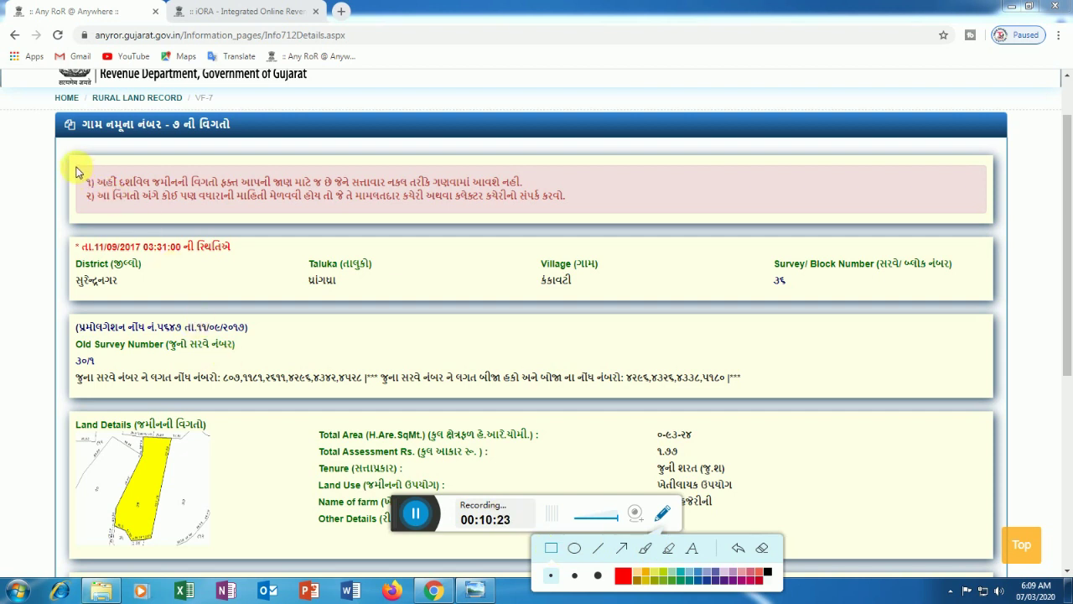
Step: Outline the two disclaimer notes above the VF-7 record with a red rectangle and erase the annotation
mouse_move(76, 168)
mouse_down()
mouse_move(411, 217)
mouse_move(581, 211)
mouse_up()
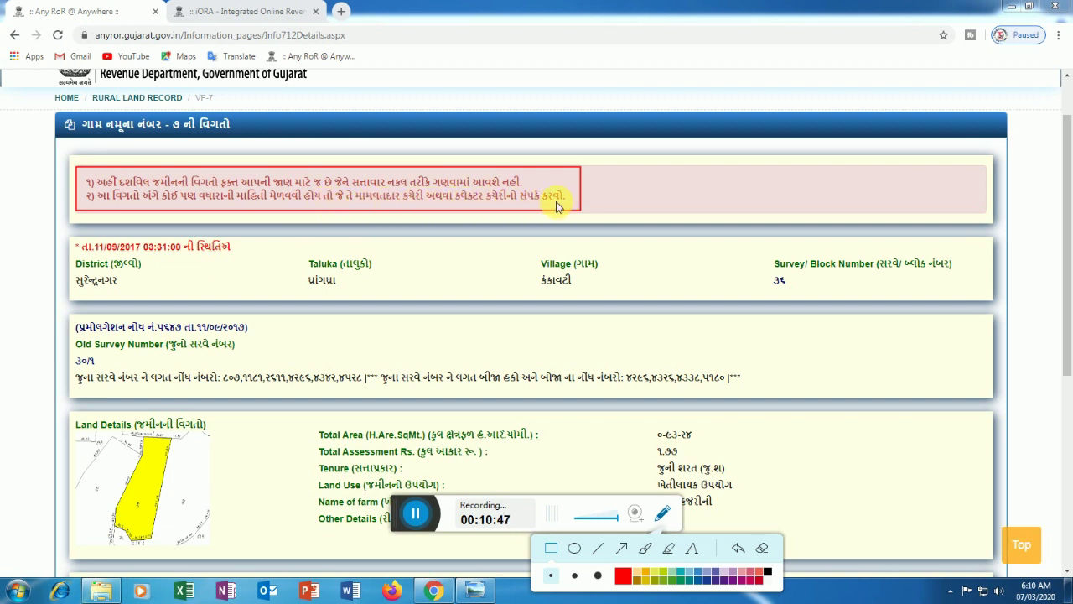
click(764, 549)
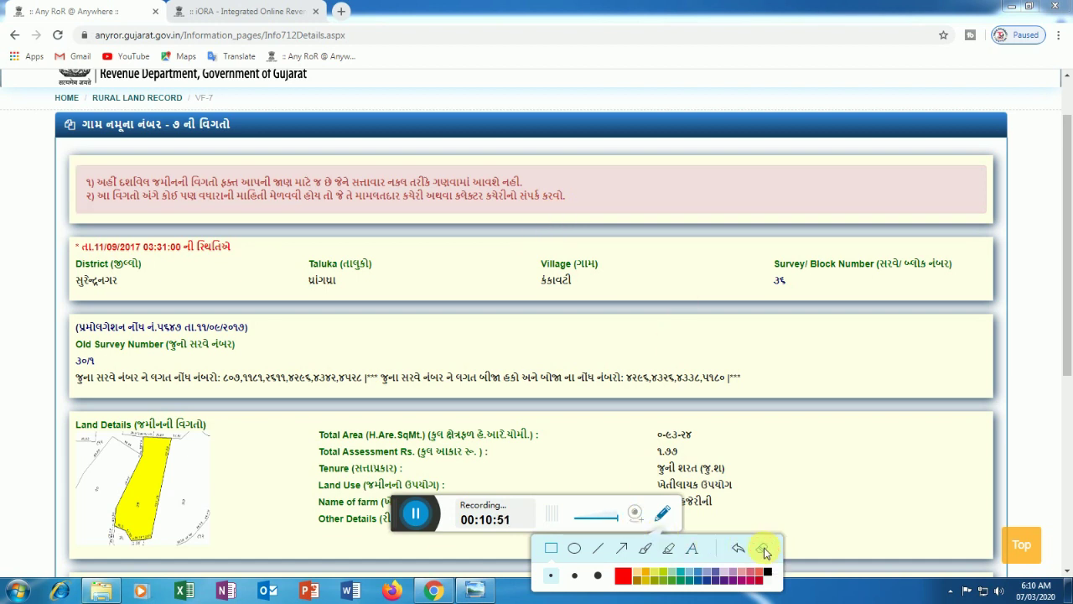